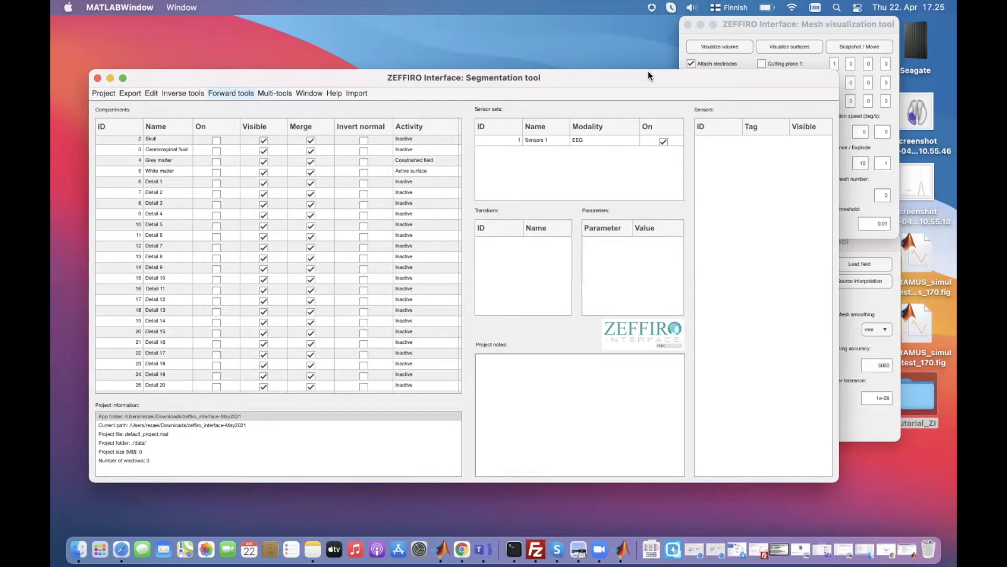
Open the project file ZI_test.mat from the Tutorial_ZI folder on the Desktop.
drag(647, 73, 645, 75)
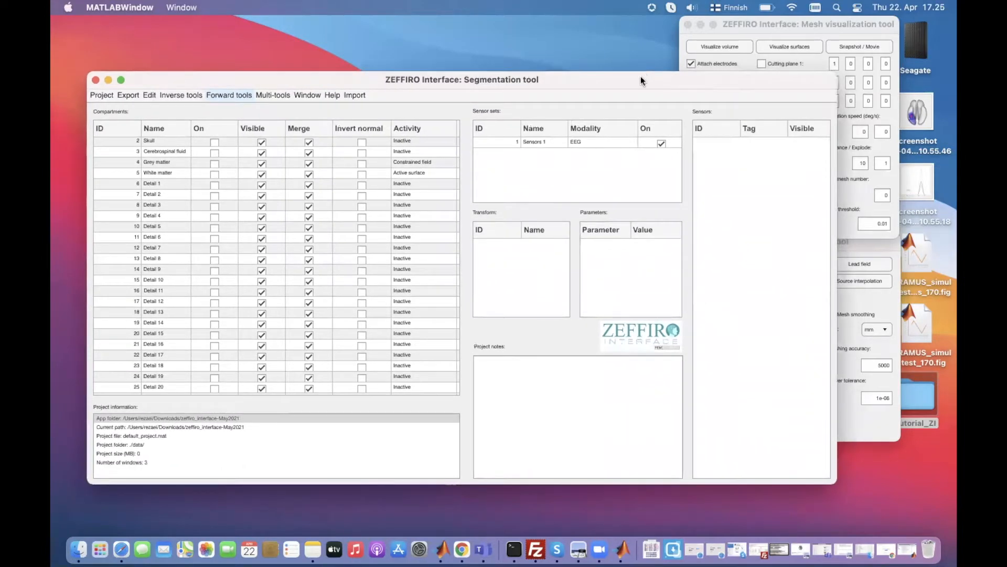
click(95, 97)
click(104, 122)
click(443, 549)
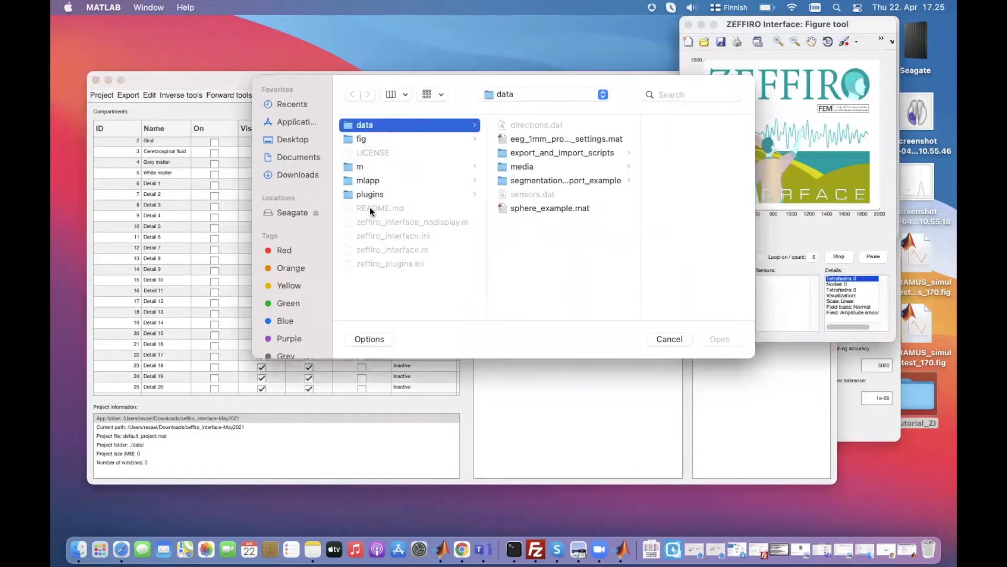
click(294, 140)
scroll(293, 143, down, 1)
click(367, 180)
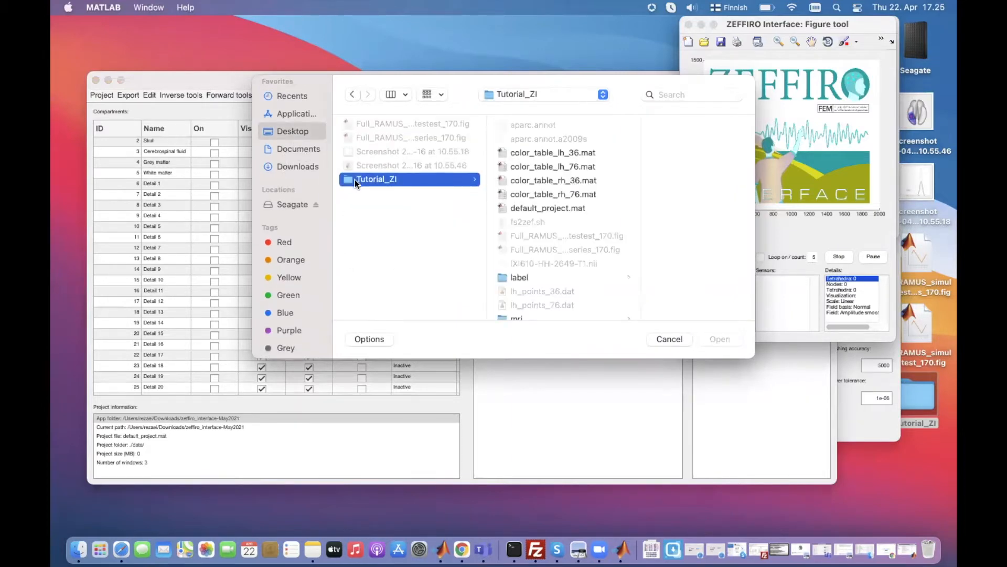
scroll(571, 243, down, 5)
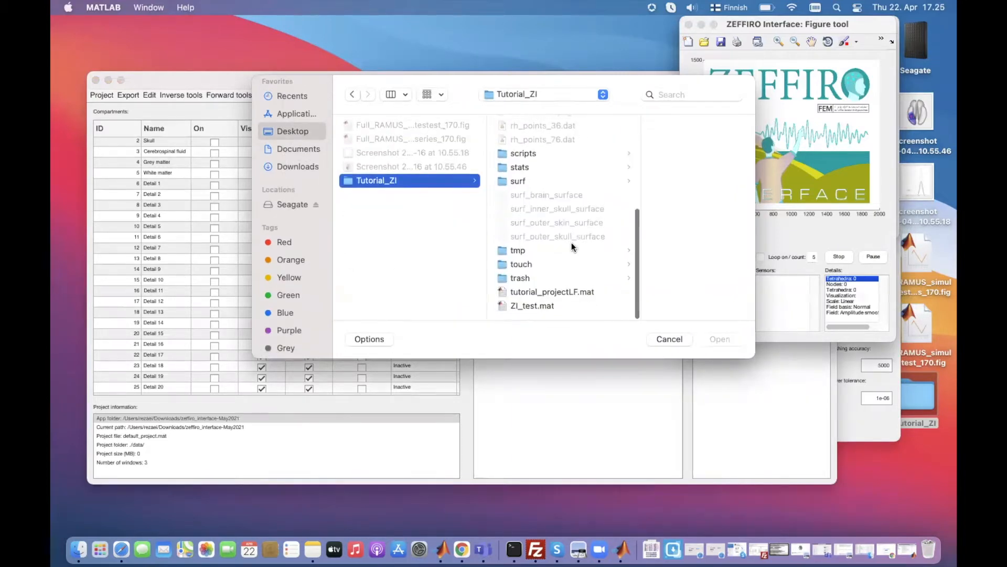
click(540, 304)
click(720, 339)
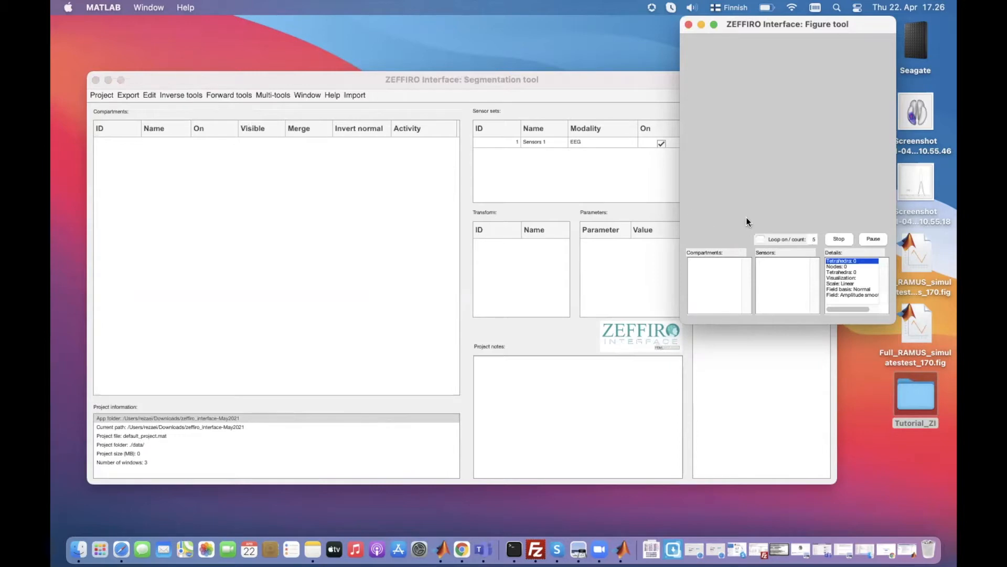
click(857, 401)
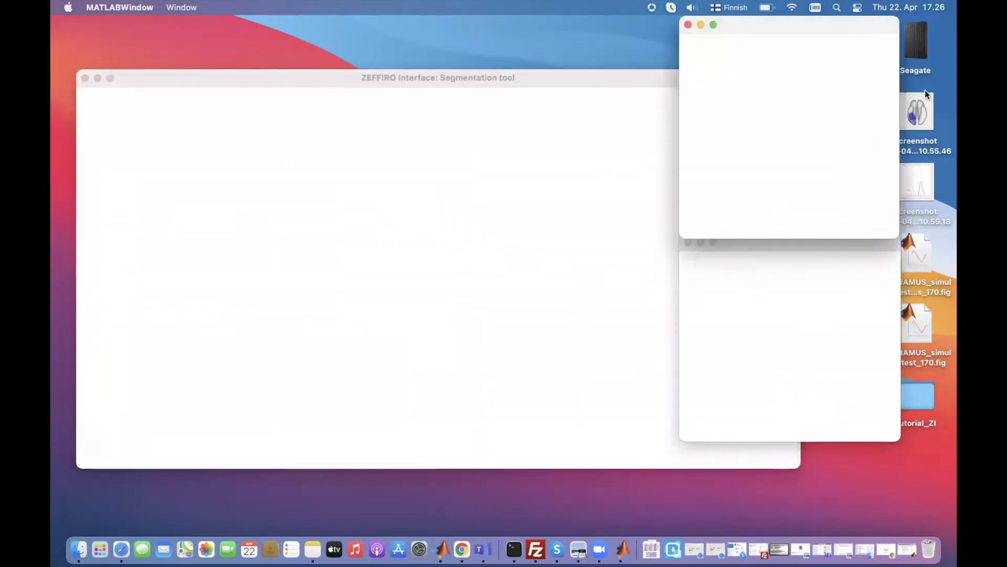
click(947, 84)
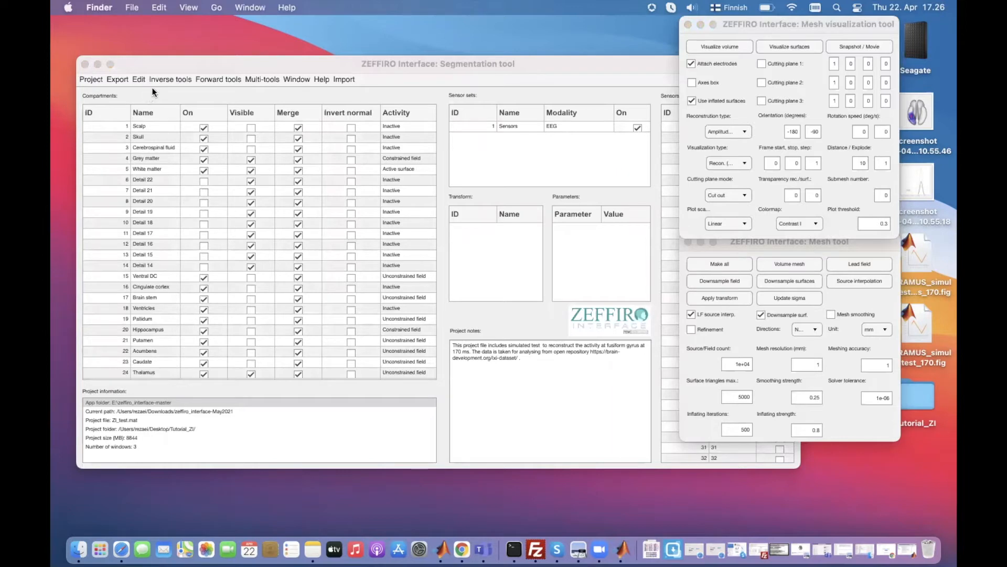
Open the Find Synthetic Source tool, enlarge its window and add a new synthetic source.
click(206, 79)
click(209, 77)
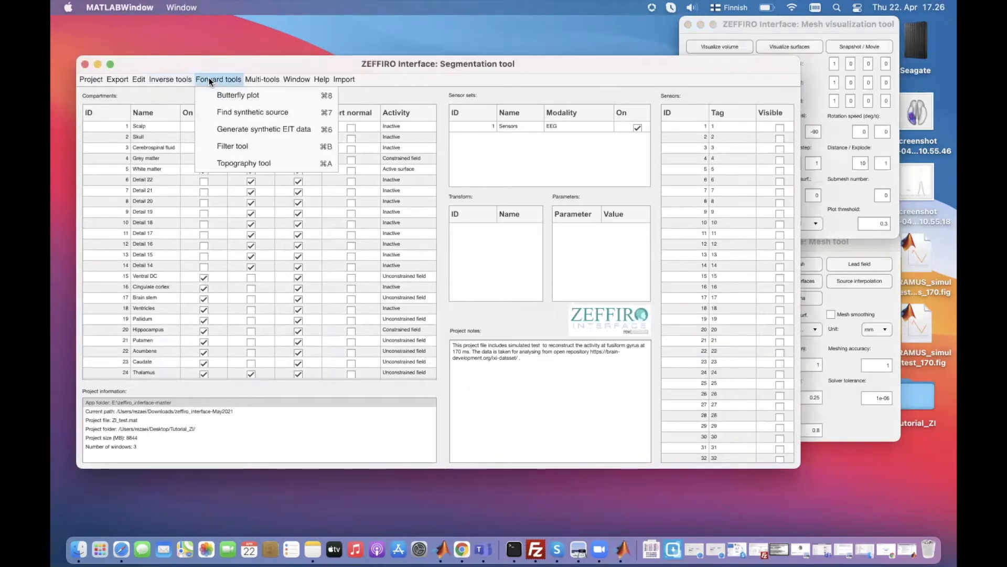
click(216, 113)
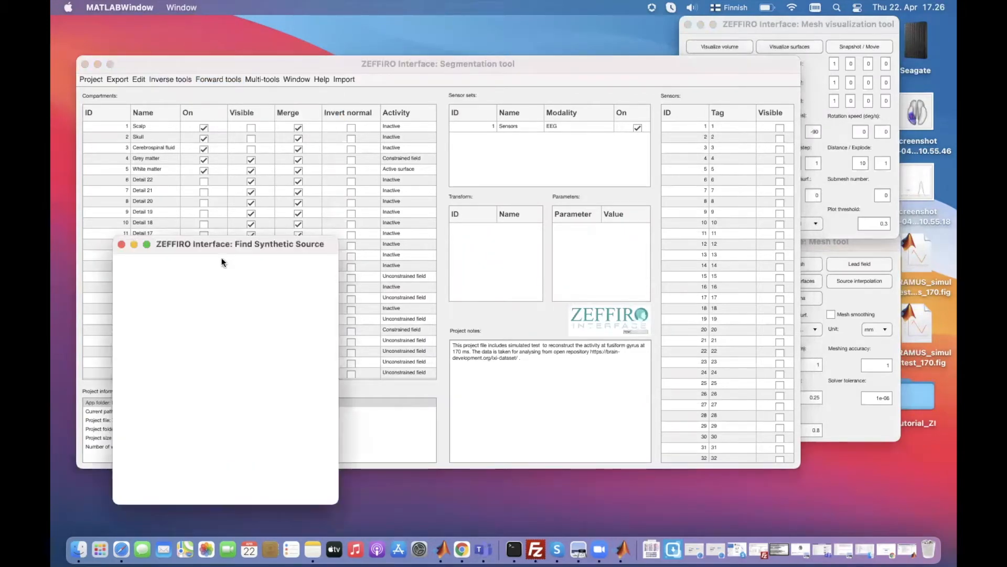
drag(215, 247, 274, 180)
drag(391, 175, 411, 147)
click(232, 178)
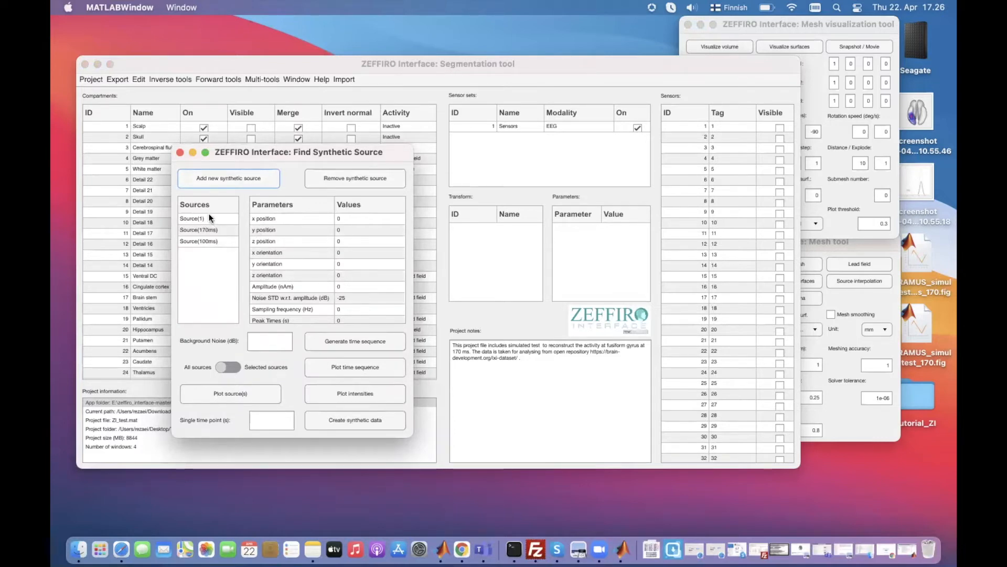
View the parcellation.png image in Preview and minimise it.
click(801, 549)
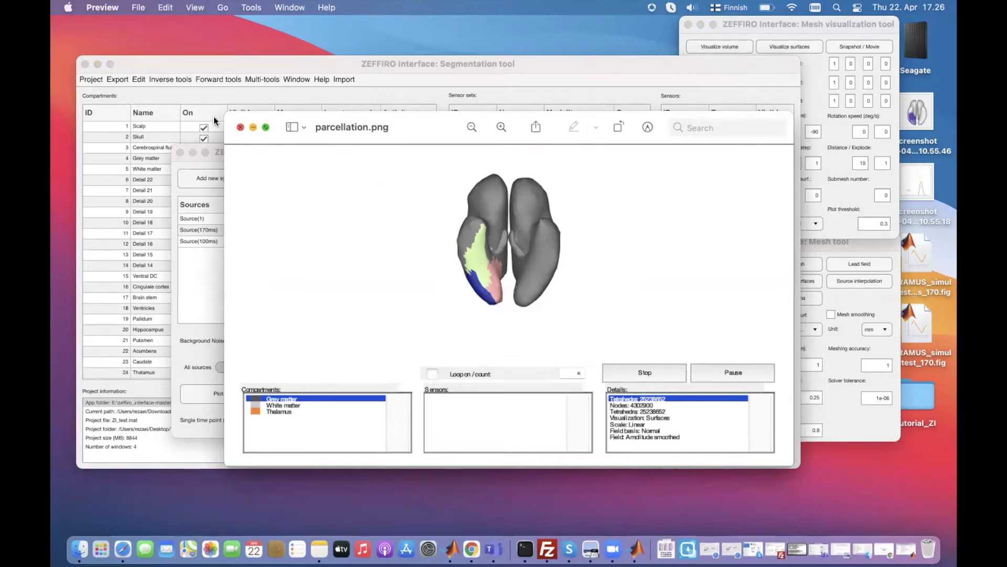
click(252, 127)
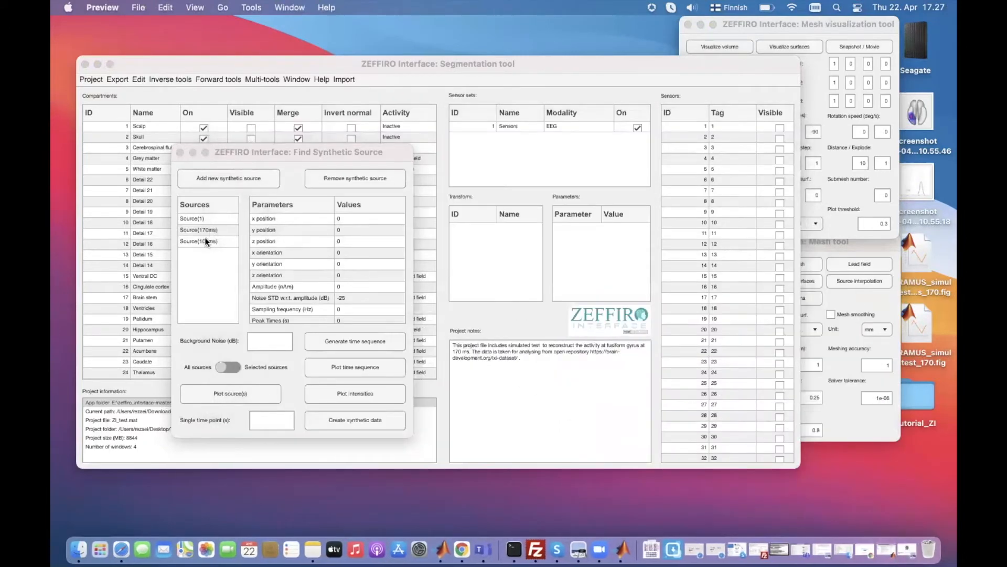
Remove the newly added Source(1) and review the parameters of Source(170ms).
click(204, 219)
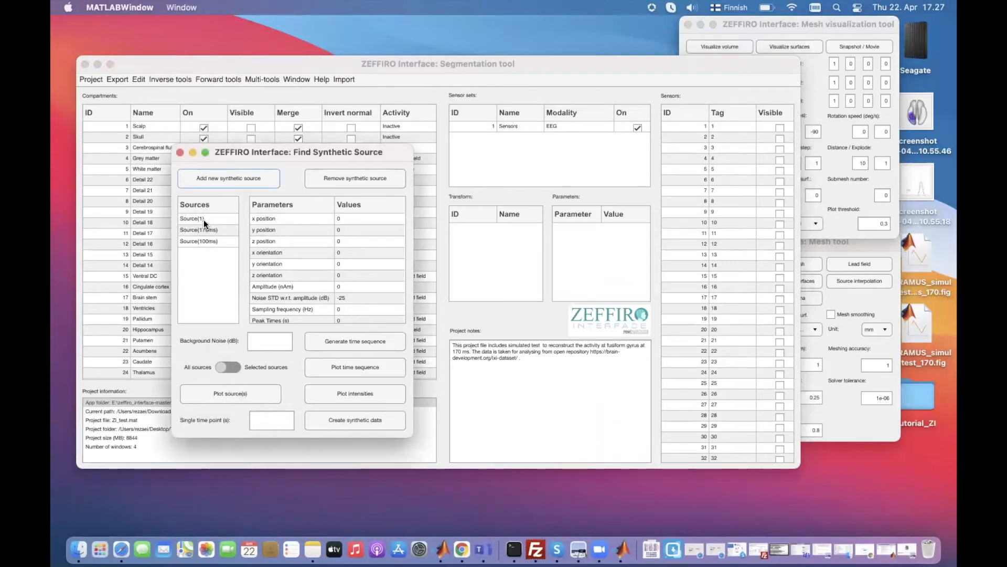
click(329, 184)
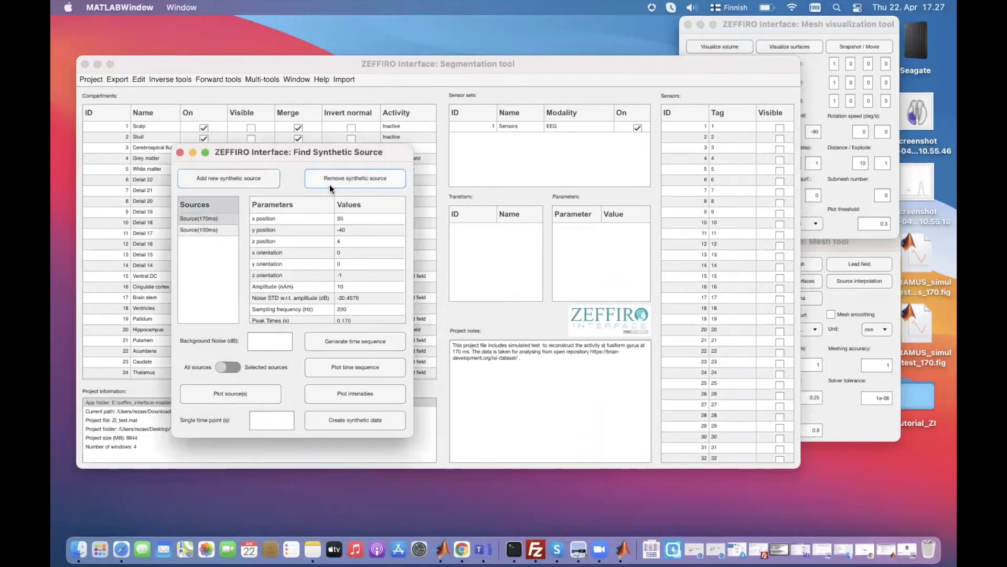
double_click(213, 218)
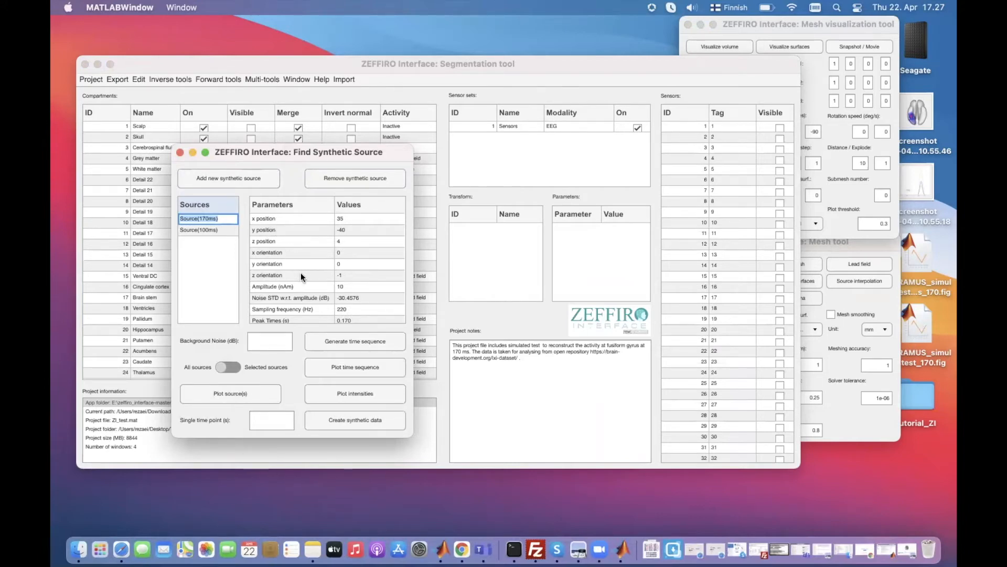
scroll(301, 272, down, 3)
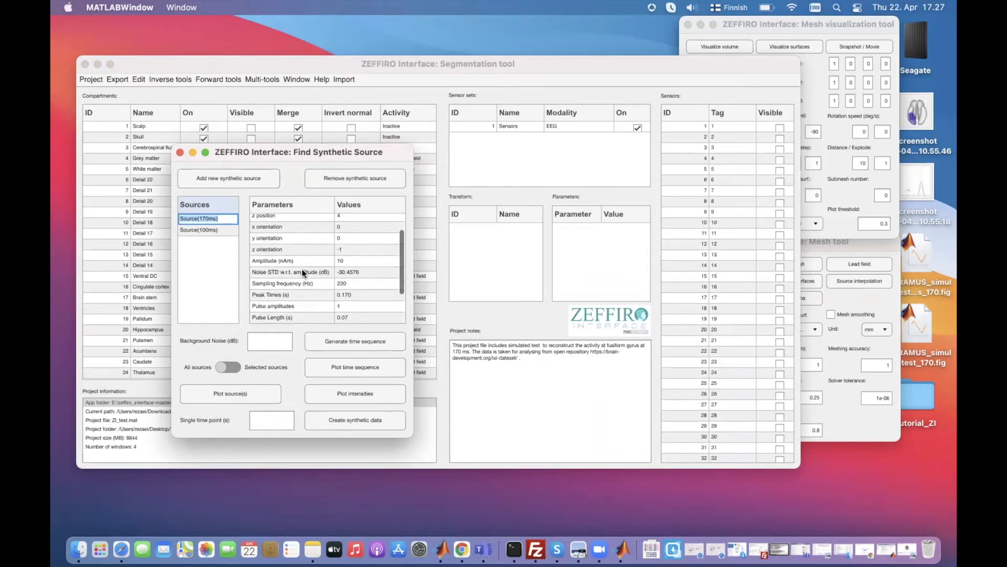
scroll(301, 273, up, 3)
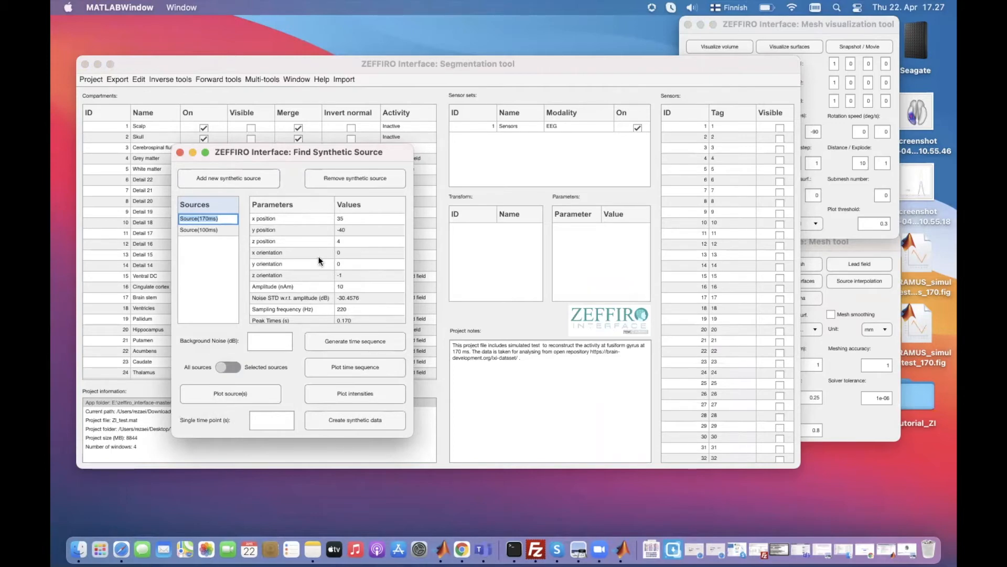
Restrict the synthetic source tool to selected sources and create synthetic data for Source(170ms).
click(357, 420)
click(240, 231)
double_click(213, 217)
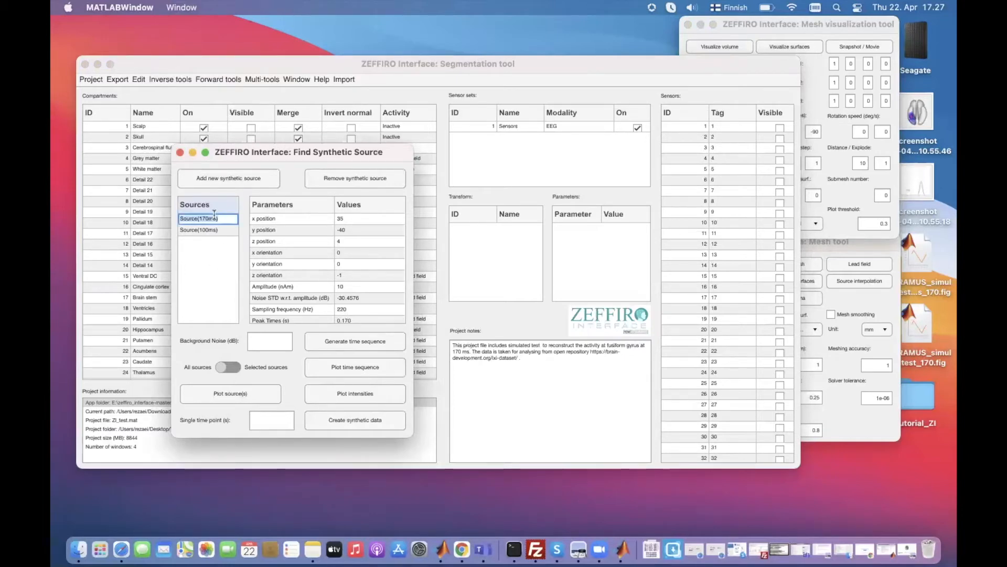
click(240, 218)
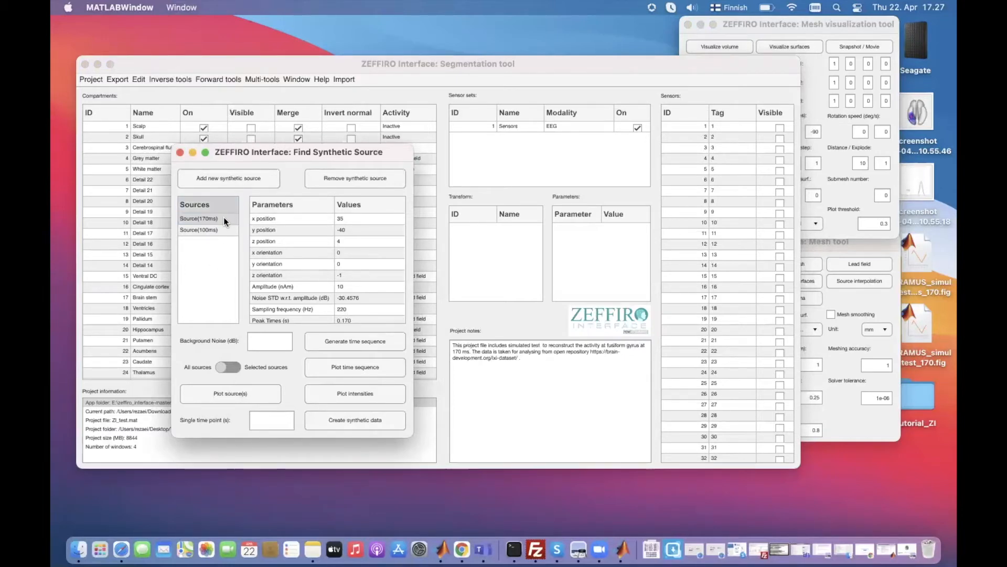
double_click(224, 218)
click(232, 366)
click(364, 420)
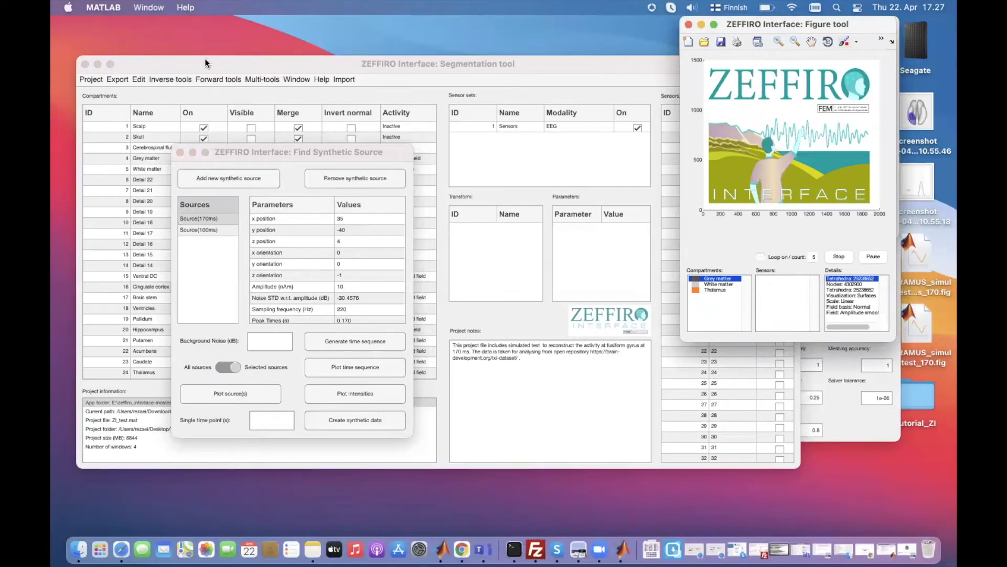
Open the RAMUS Inversion tool, enlarge its window and start the inversion with the existing parameters.
click(169, 77)
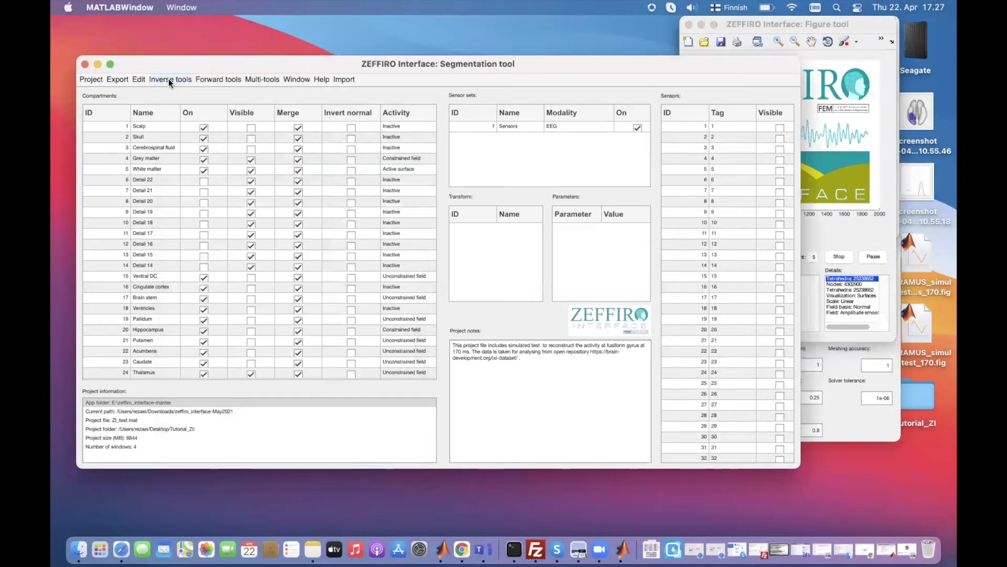
click(168, 79)
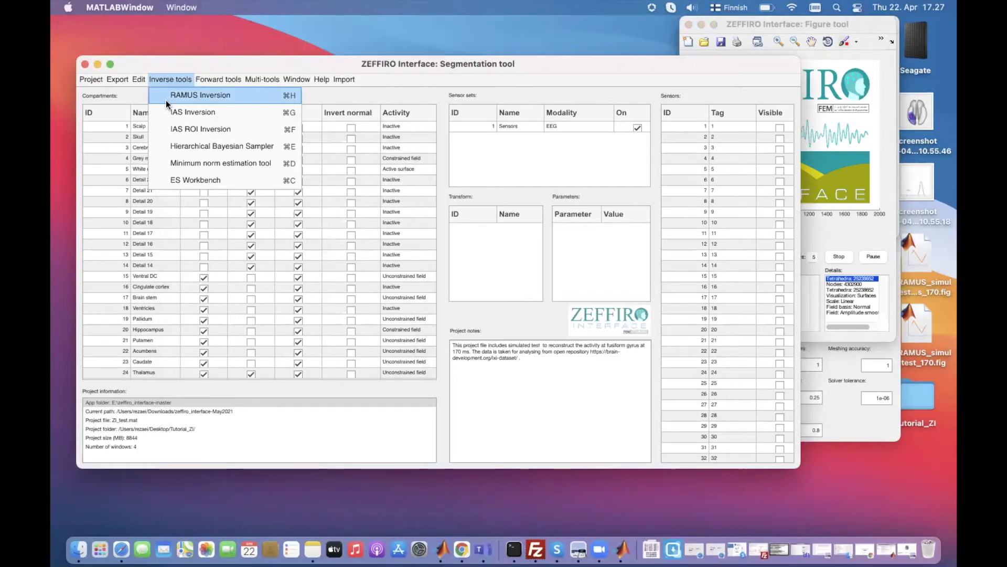
click(165, 97)
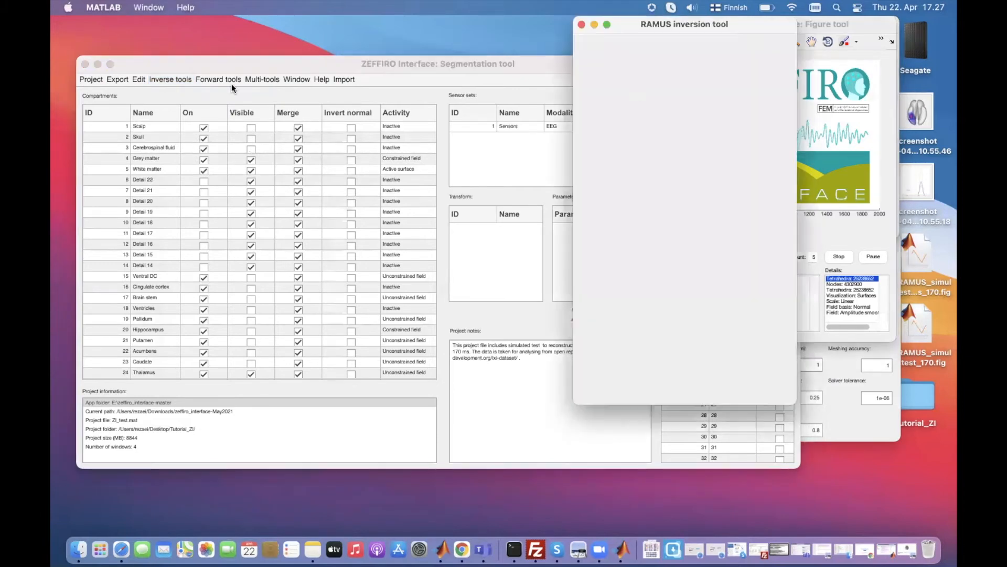
drag(633, 103, 571, 100)
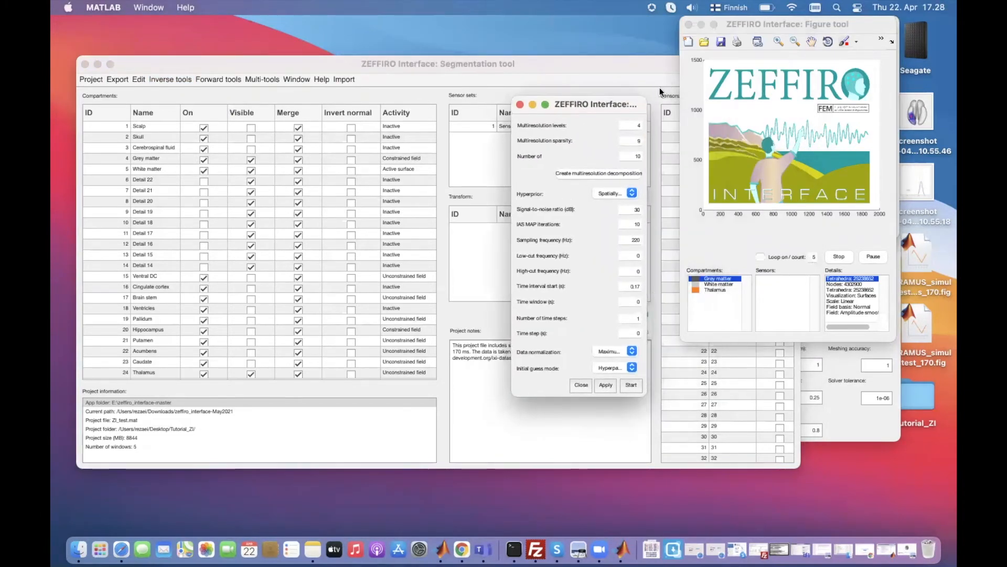
drag(646, 97, 684, 70)
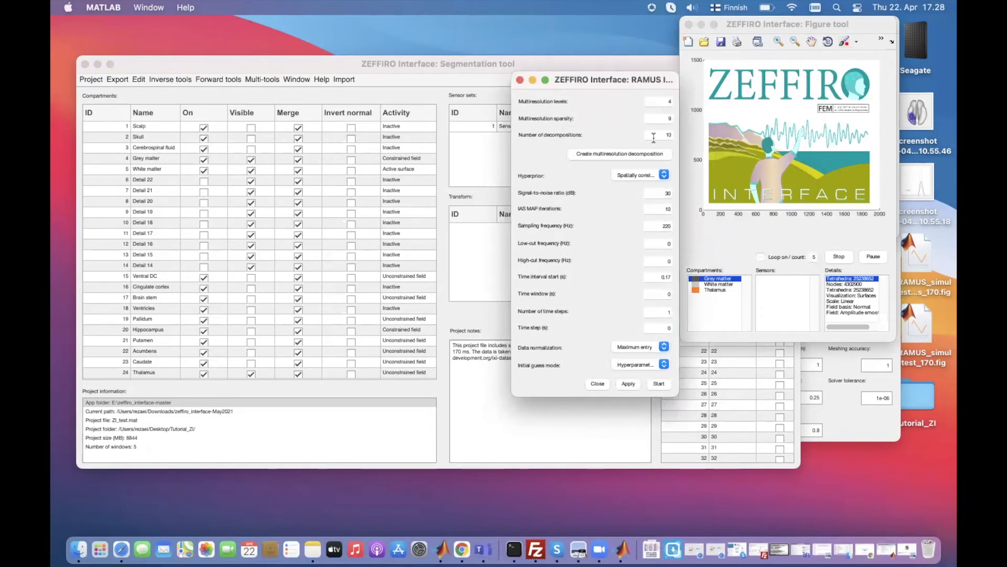
click(658, 383)
Visualize the reconstruction on the brain surfaces and examine it in full screen in the Figure tool.
drag(767, 25, 363, 65)
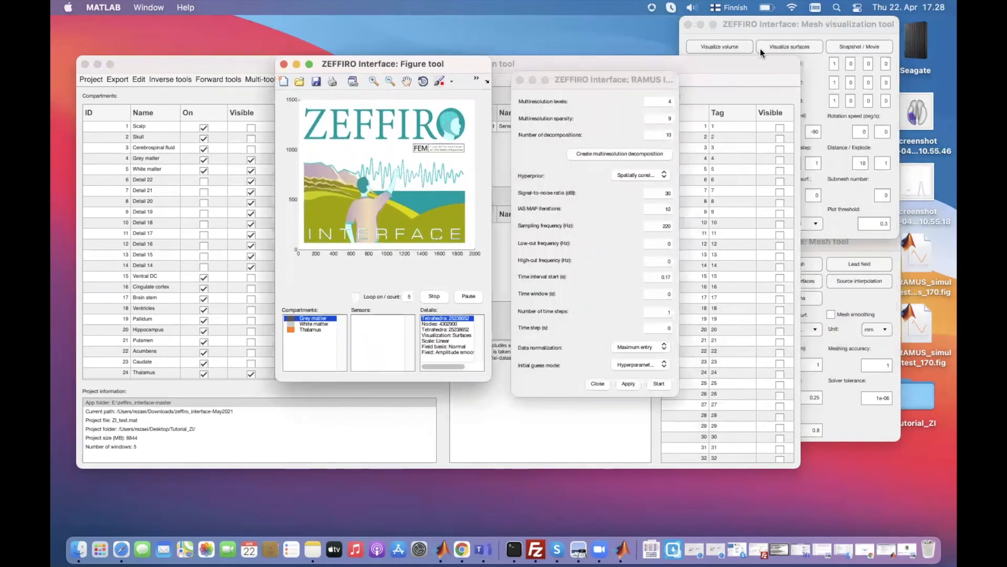
click(790, 46)
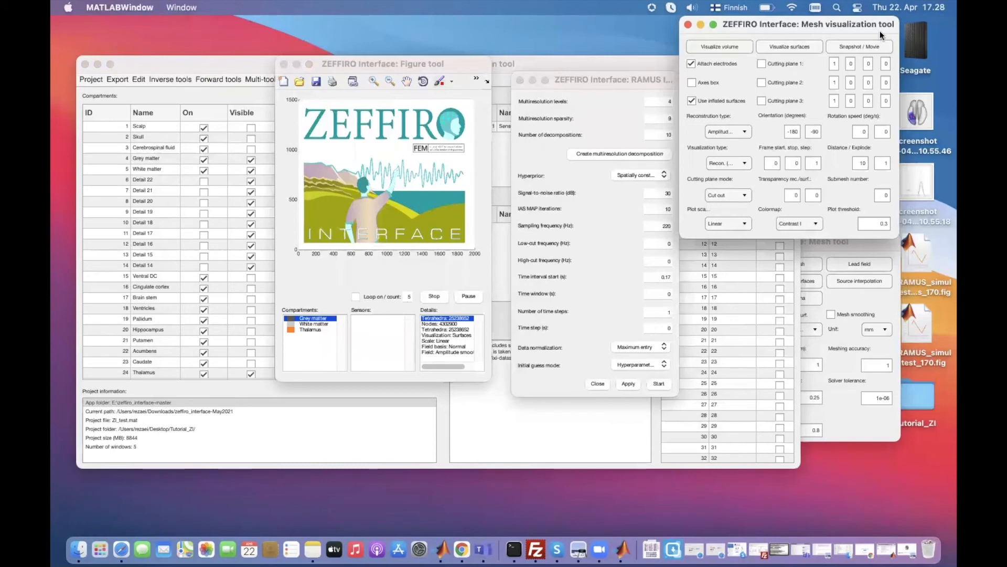
click(781, 49)
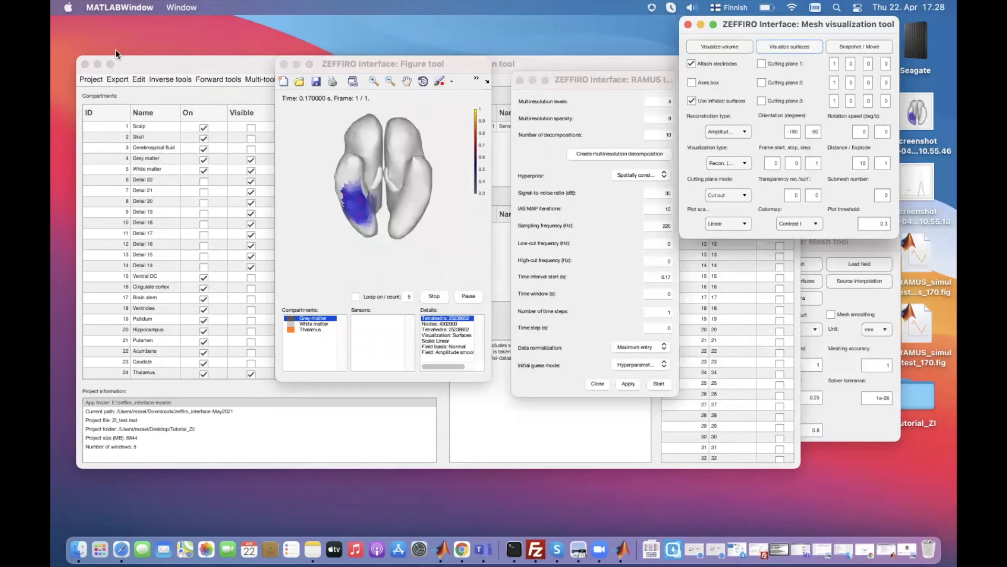
click(310, 64)
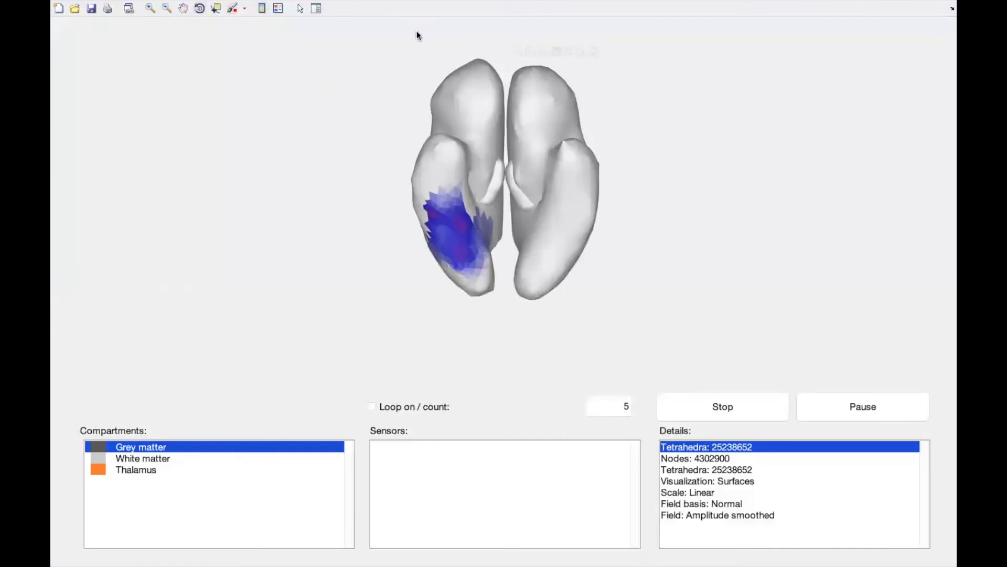
mouse_move(118, 17)
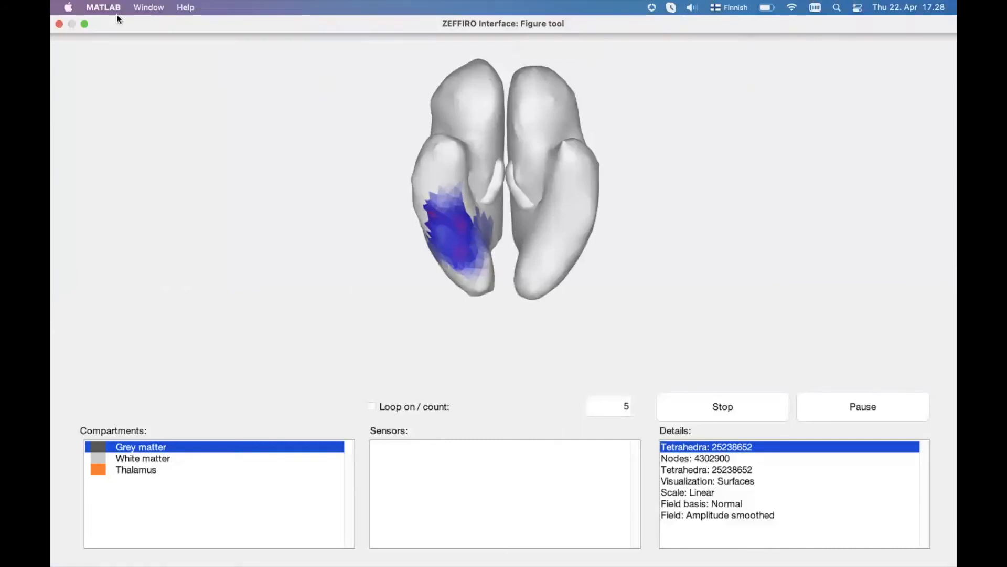
click(82, 24)
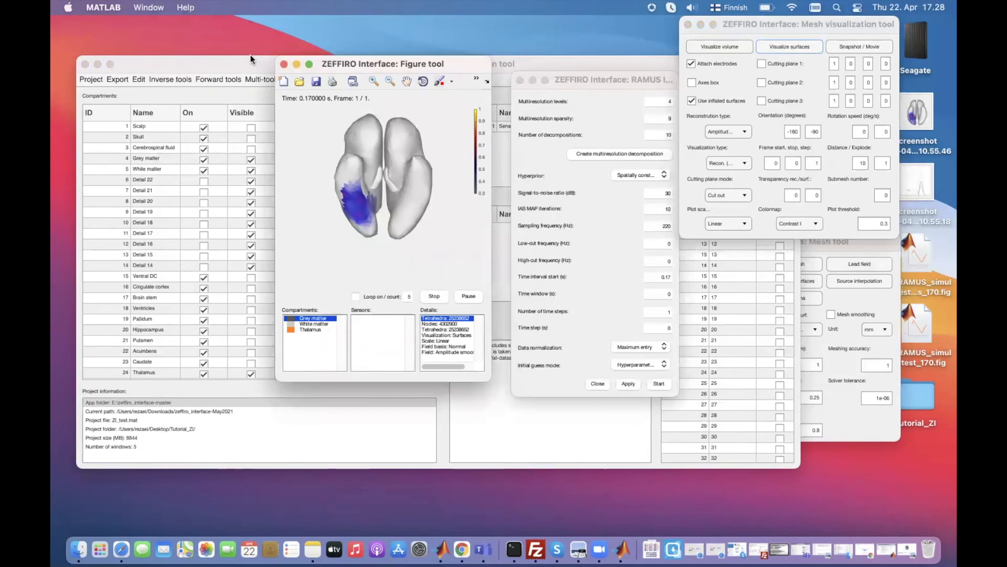
Plot the selected Source(170ms) on the reconstructed surface and enlarge the figure to full screen.
drag(248, 64, 402, 113)
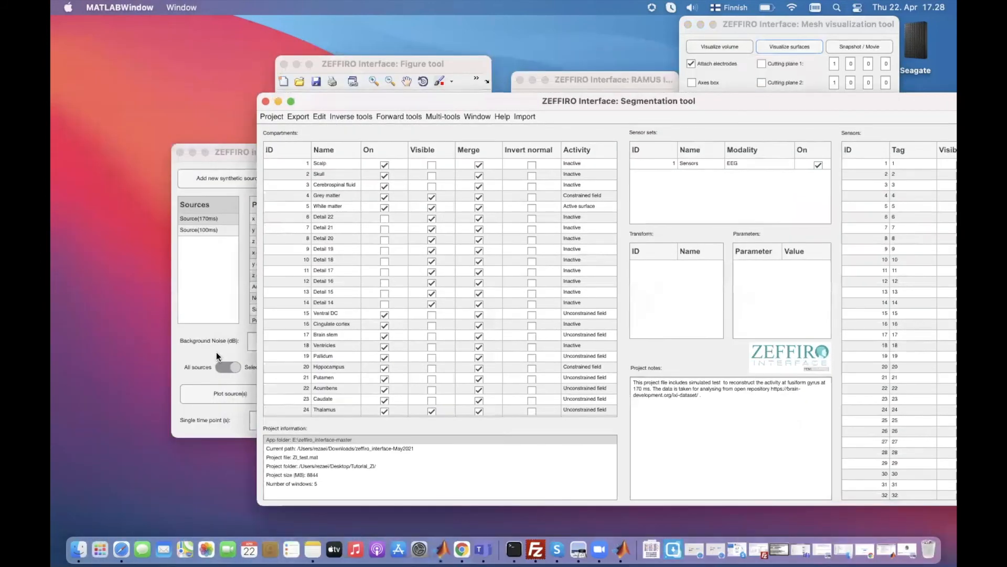
click(190, 354)
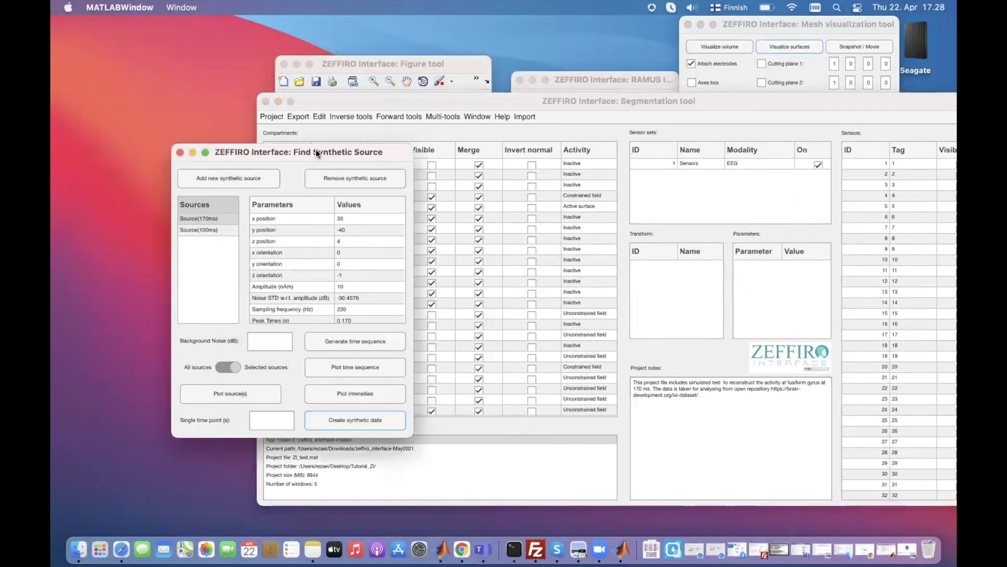
click(207, 395)
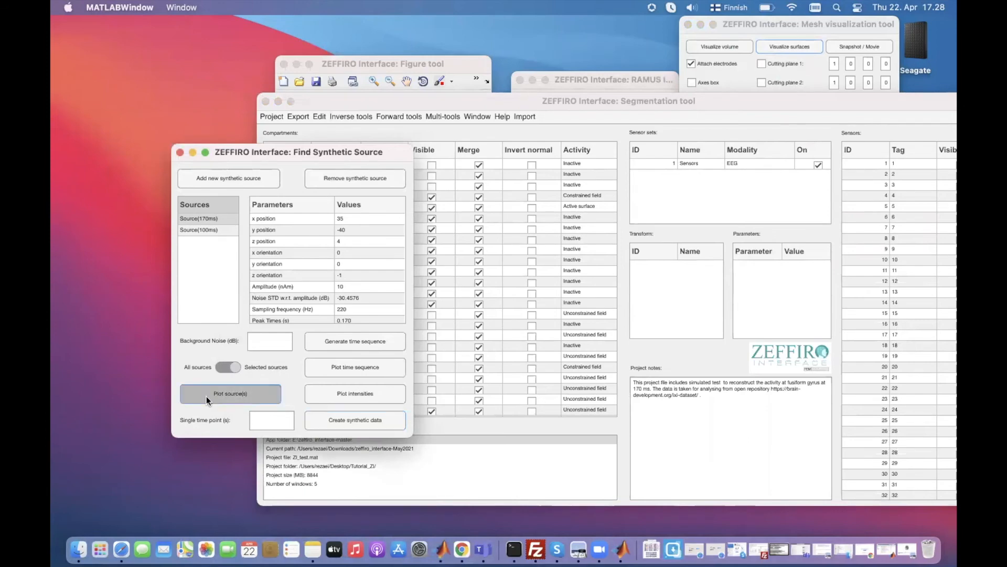
click(449, 64)
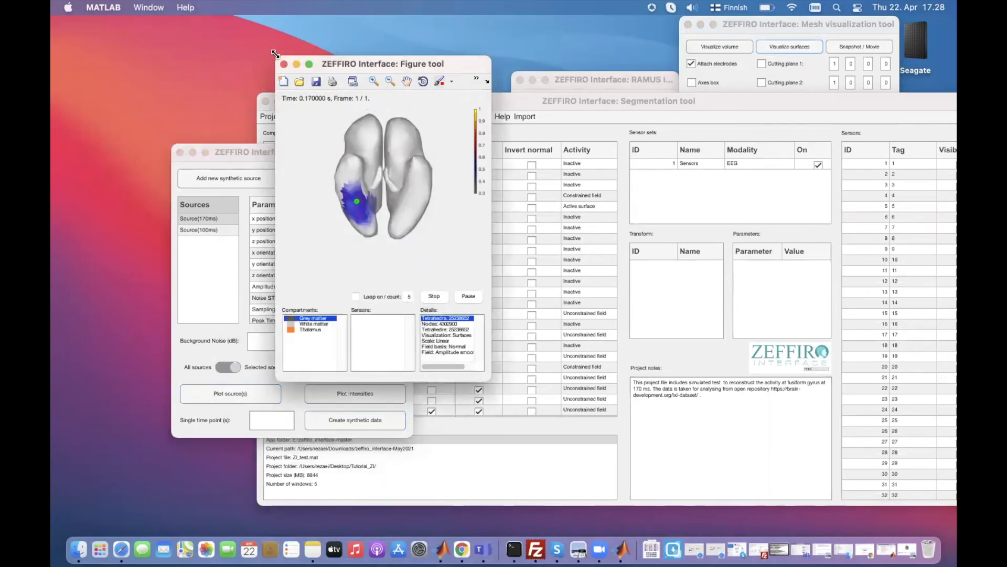
drag(275, 56, 179, 32)
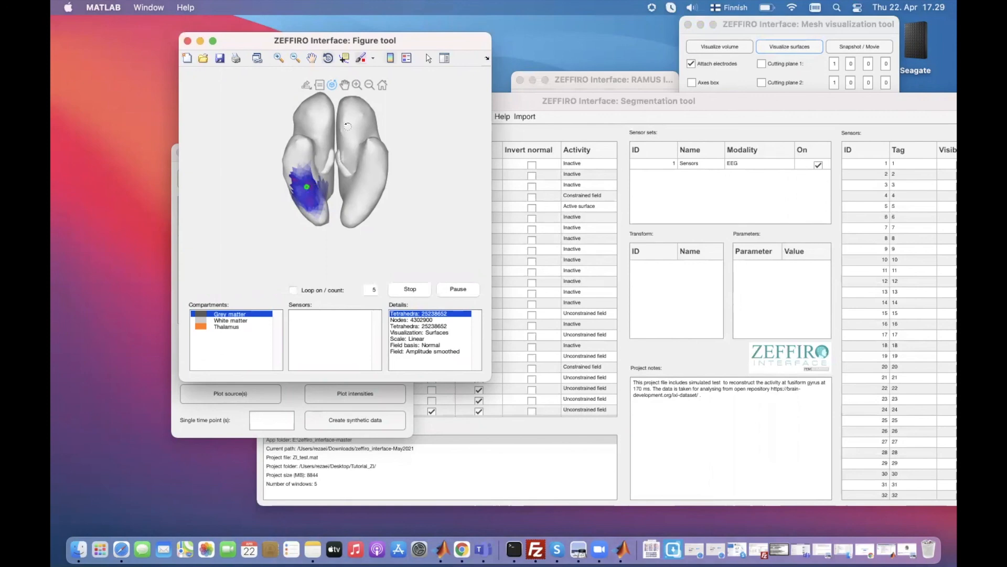
click(210, 40)
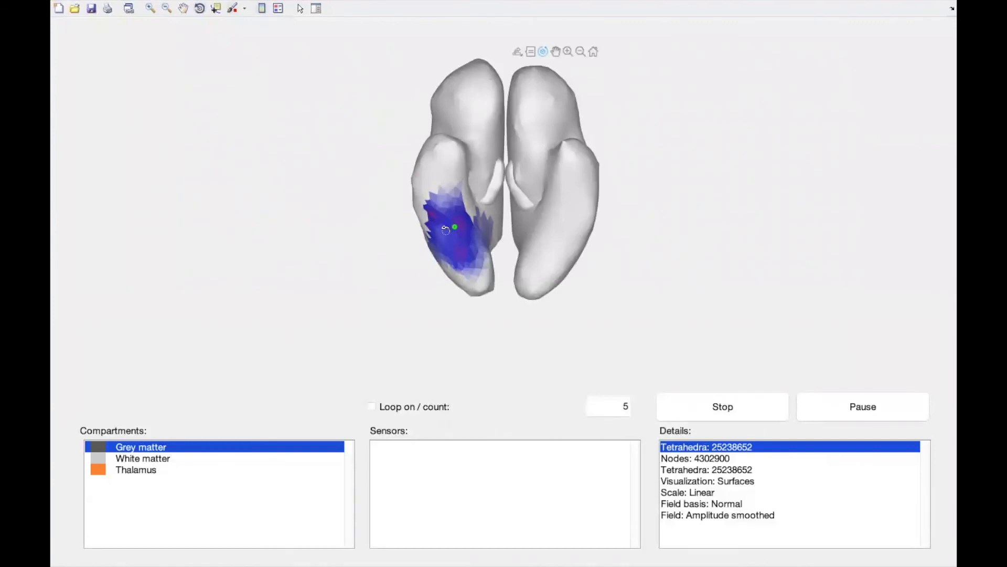
mouse_move(643, 7)
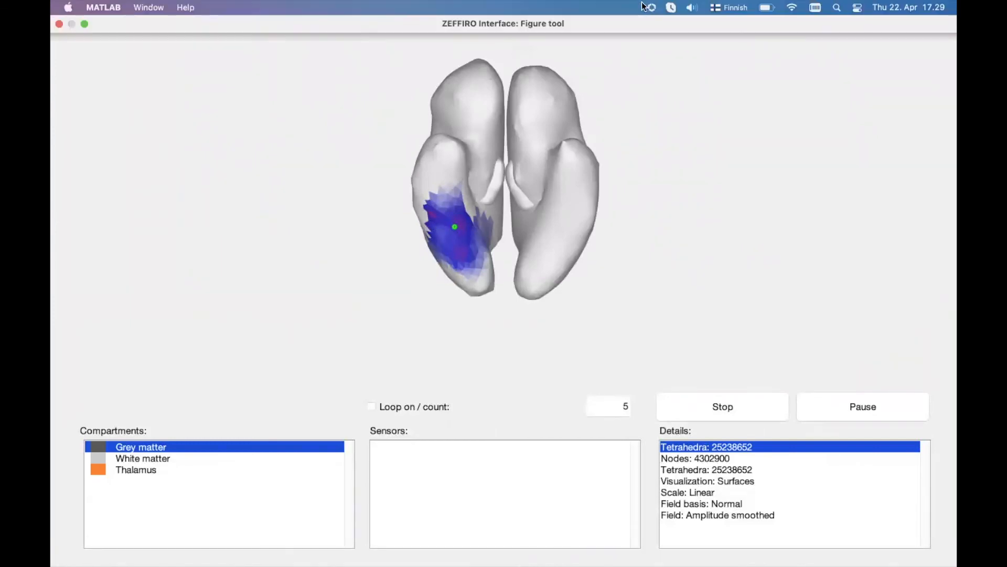